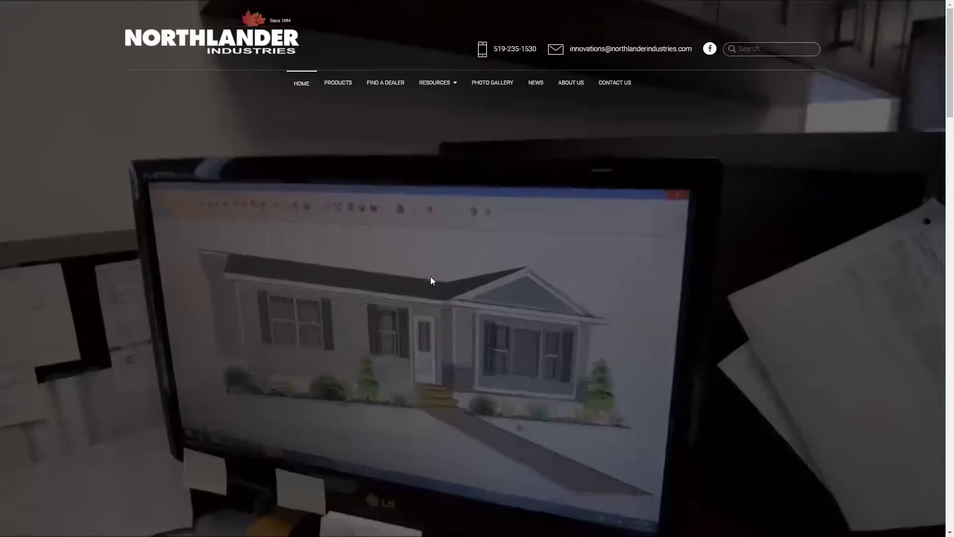
Browse the Northlander Products line-up and select the Park Model heading text
{"action": "left_click", "coordinate": [334, 83]}
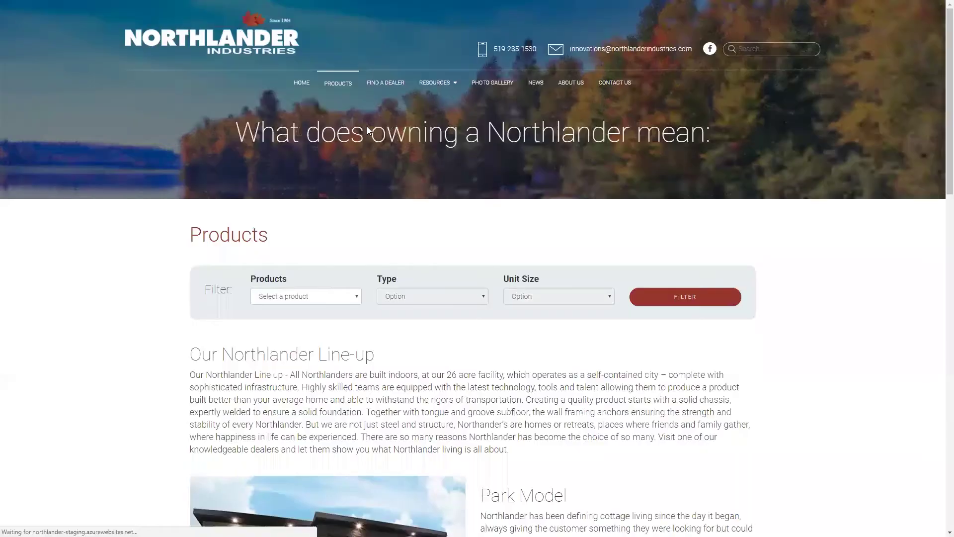
{"action": "scroll", "coordinate": [410, 206], "scroll_direction": "down", "scroll_amount": 3}
{"action": "scroll", "coordinate": [416, 227], "scroll_direction": "down", "scroll_amount": 2}
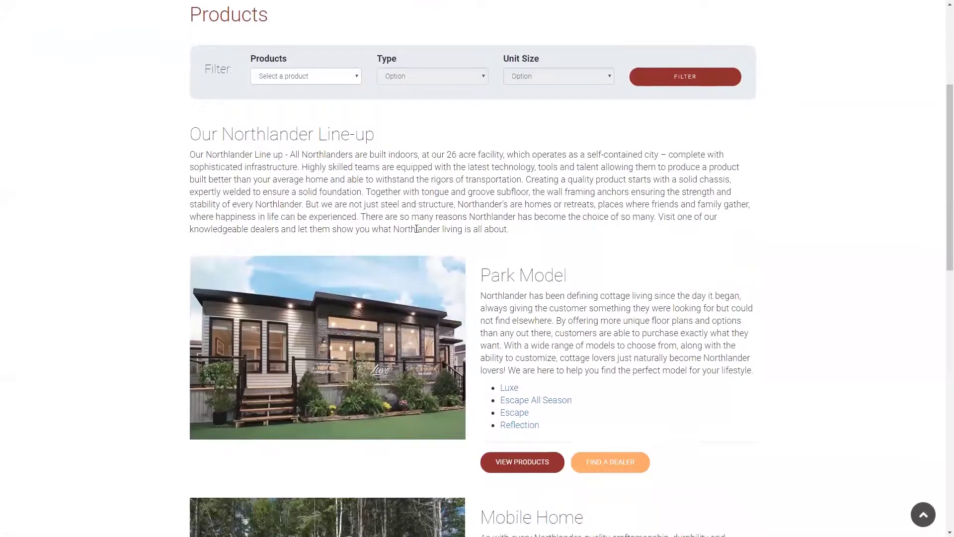
{"action": "left_click_drag", "start_coordinate": [482, 196], "coordinate": [588, 217]}
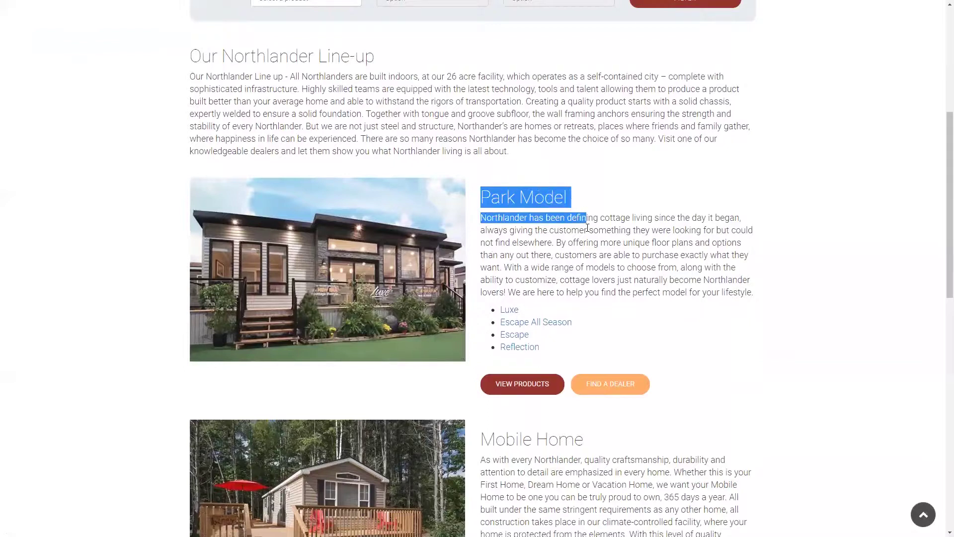
{"action": "scroll", "coordinate": [594, 296], "scroll_direction": "down", "scroll_amount": 3}
{"action": "scroll", "coordinate": [596, 360], "scroll_direction": "down", "scroll_amount": 4}
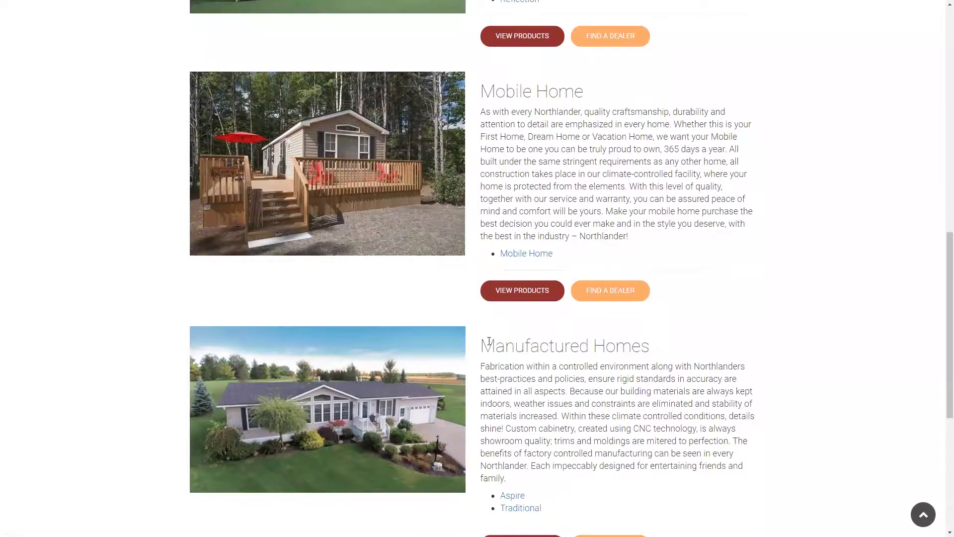
{"action": "scroll", "coordinate": [717, 348], "scroll_direction": "up", "scroll_amount": 3}
{"action": "scroll", "coordinate": [713, 340], "scroll_direction": "up", "scroll_amount": 3}
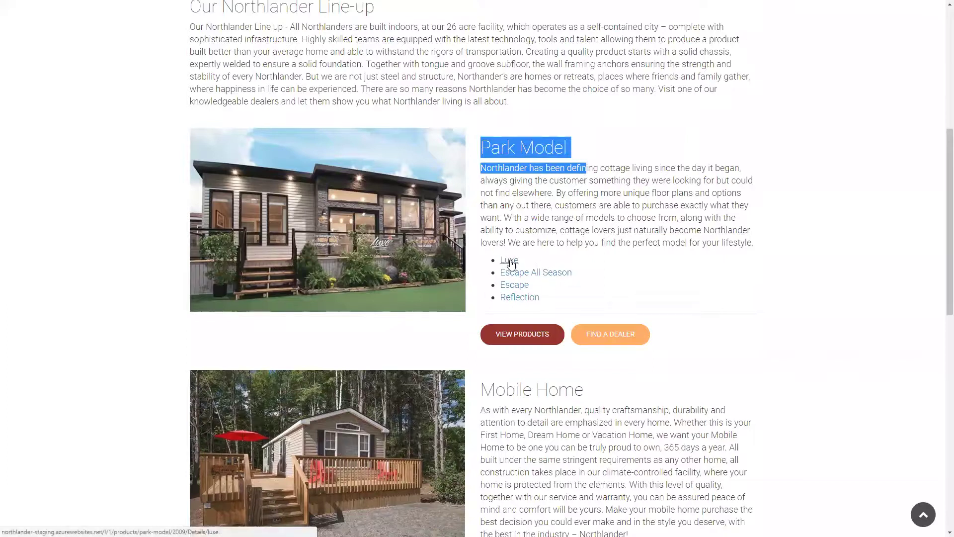
{"action": "left_click", "coordinate": [572, 216]}
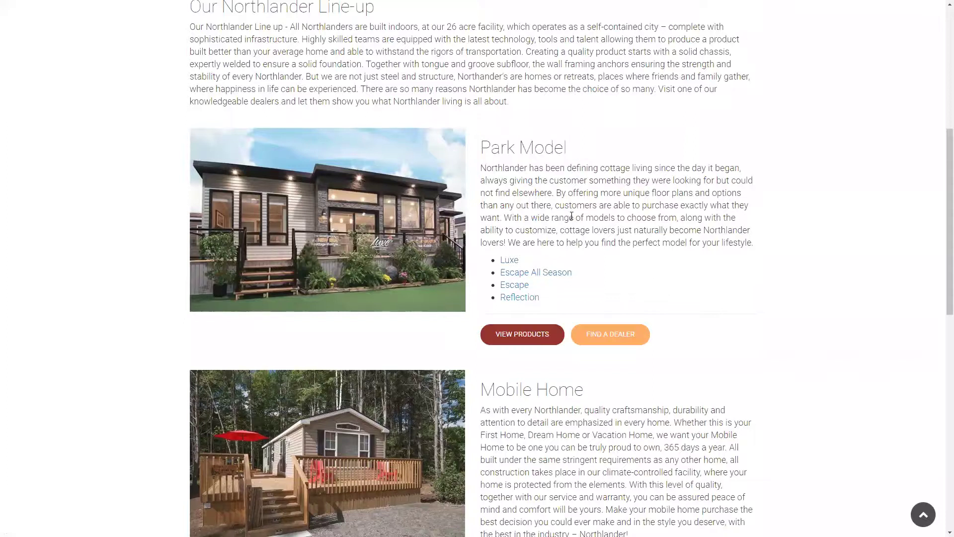
{"action": "left_click_drag", "start_coordinate": [572, 152], "coordinate": [479, 160]}
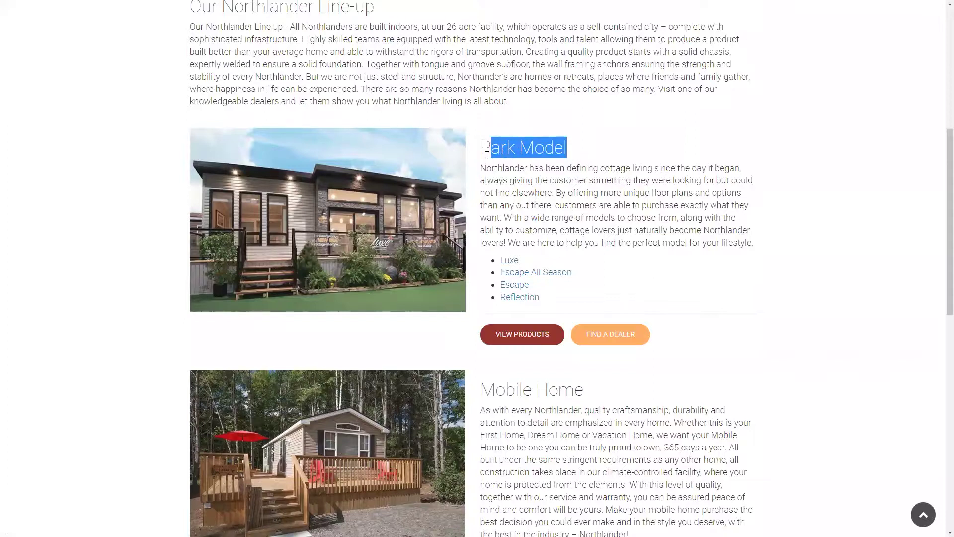
{"action": "scroll", "coordinate": [447, 196], "scroll_direction": "down", "scroll_amount": 2}
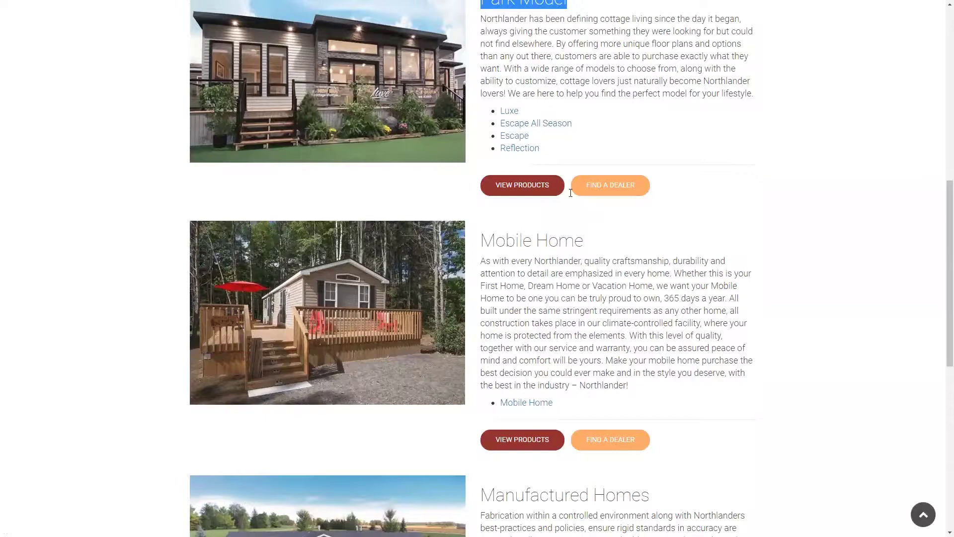
{"action": "scroll", "coordinate": [565, 265], "scroll_direction": "down", "scroll_amount": 1}
{"action": "scroll", "coordinate": [566, 264], "scroll_direction": "down", "scroll_amount": 2}
{"action": "scroll", "coordinate": [560, 250], "scroll_direction": "up", "scroll_amount": 5}
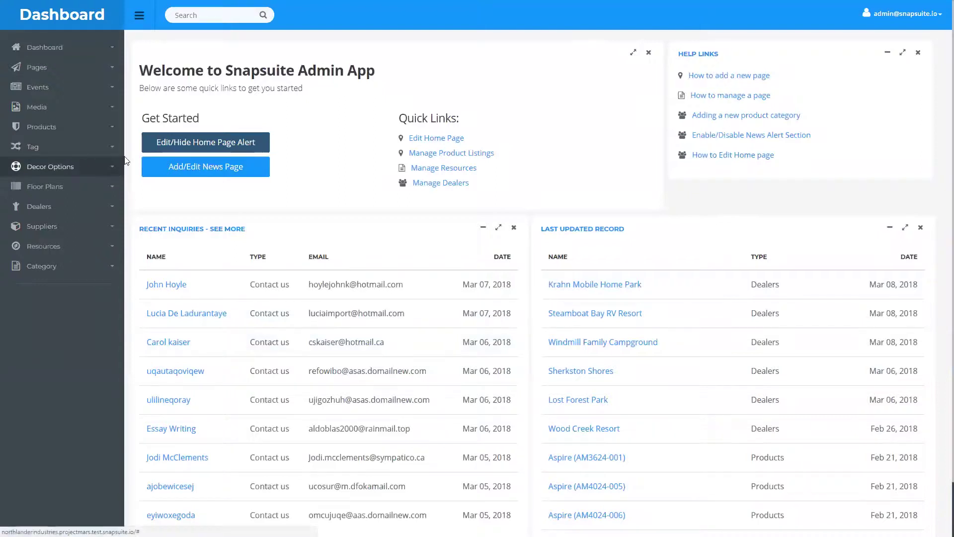
Open Add New Category from the sidebar's Category menu
{"action": "left_click", "coordinate": [65, 271]}
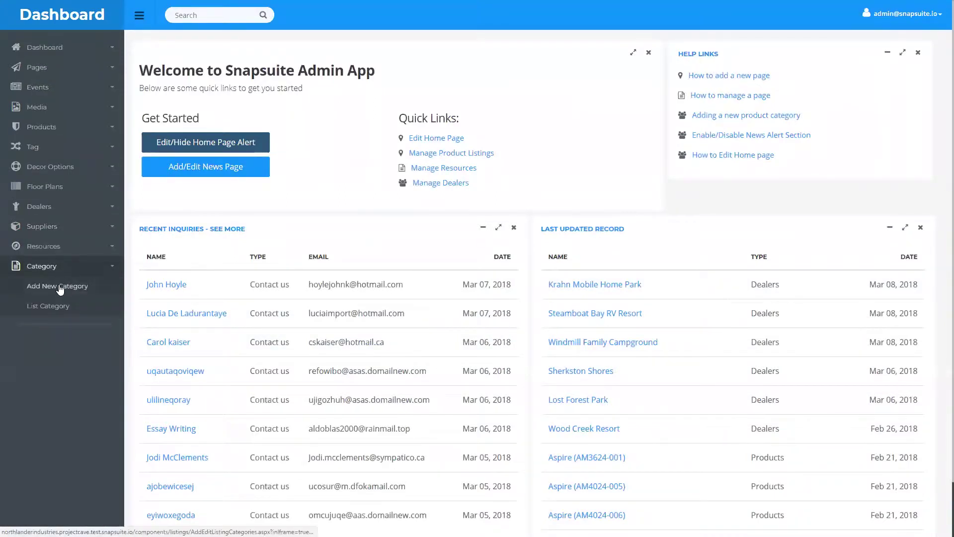
{"action": "left_click", "coordinate": [60, 288]}
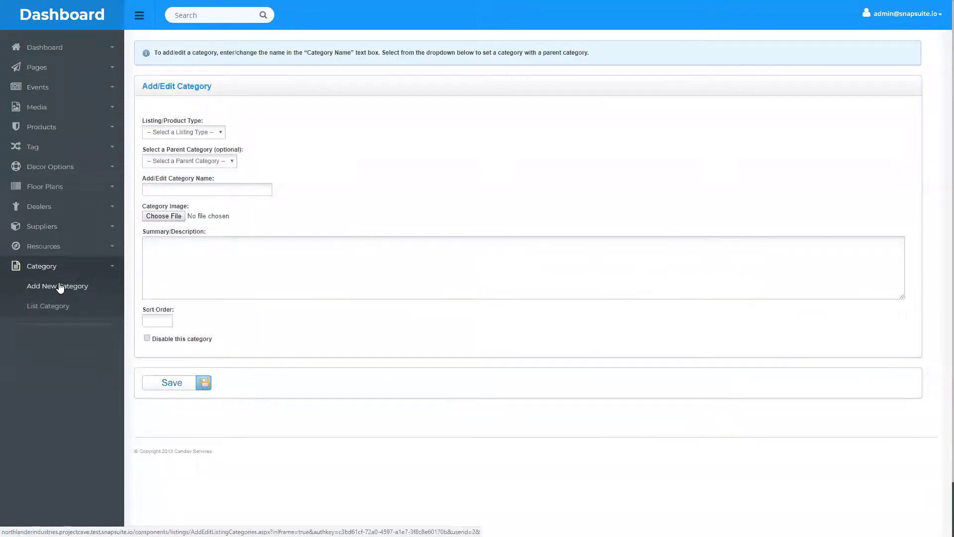
Set Listing/Product Type to Products and leave Parent Category unset
{"action": "left_click", "coordinate": [192, 132]}
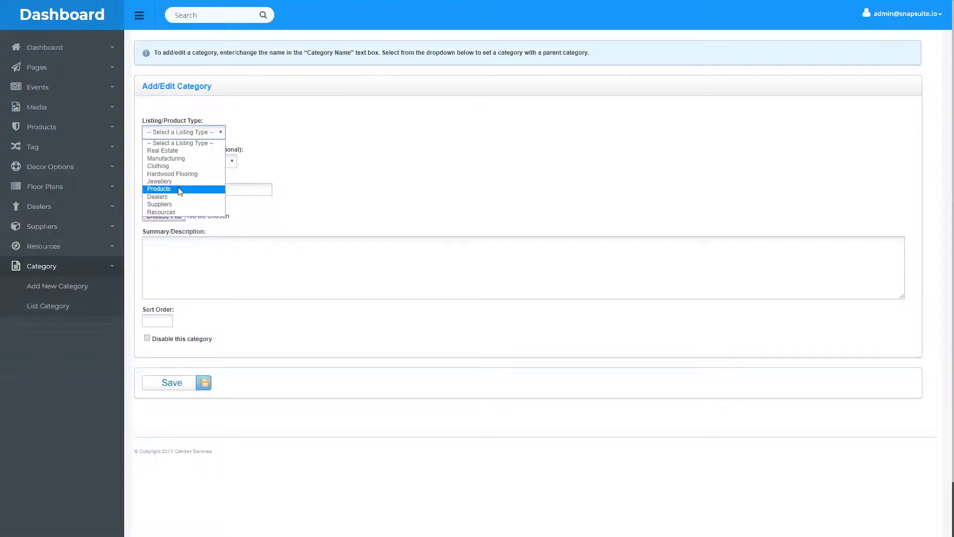
{"action": "left_click", "coordinate": [180, 189]}
{"action": "left_click", "coordinate": [181, 162]}
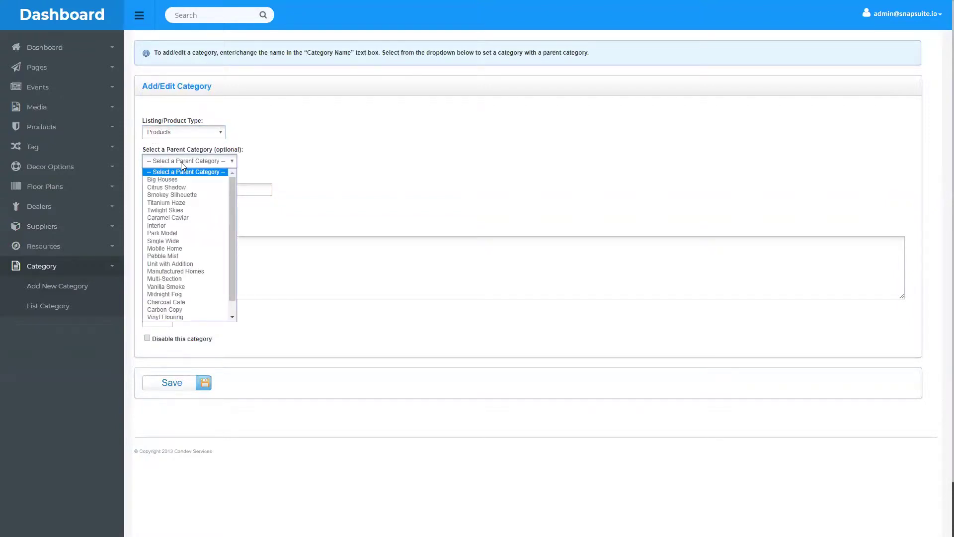
{"action": "left_click", "coordinate": [263, 139]}
Name the category 'New homes' and save it
{"action": "left_click", "coordinate": [165, 187]}
{"action": "type", "text": "New homes"}
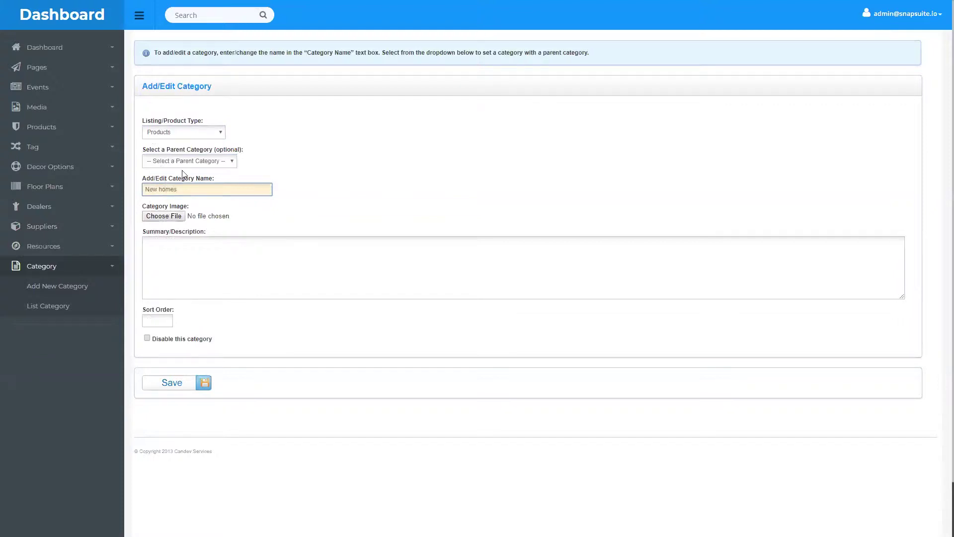
{"action": "left_click", "coordinate": [171, 272]}
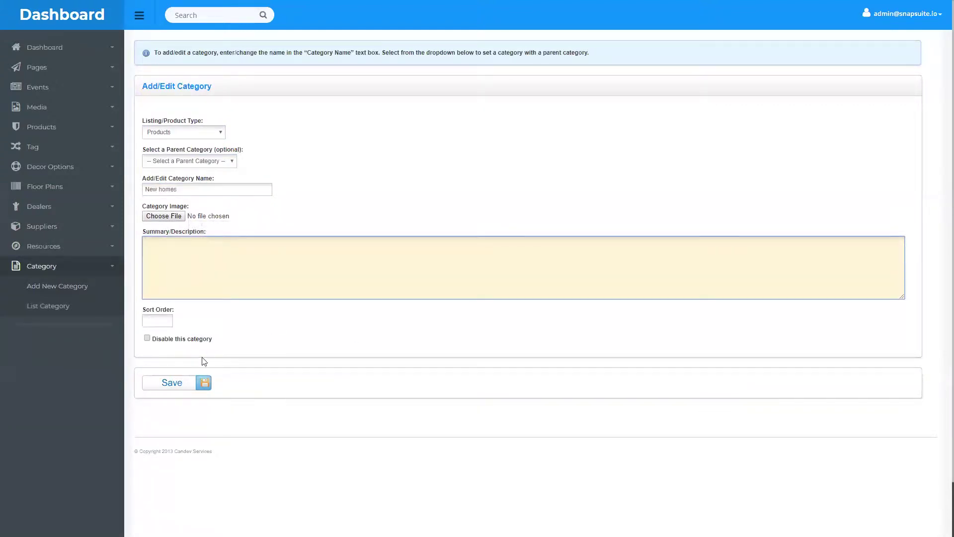
{"action": "left_click", "coordinate": [183, 387]}
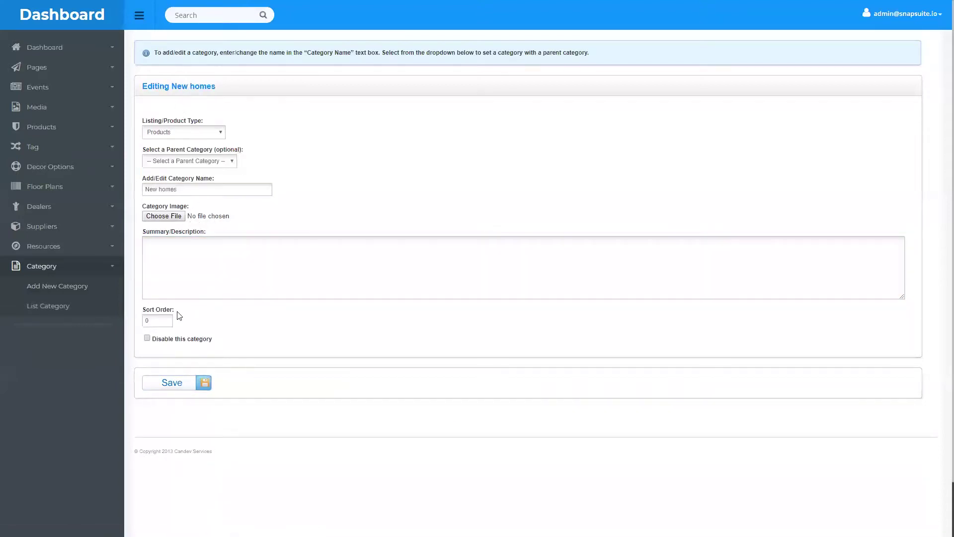
Focus the summary description field on the Editing New homes form
{"action": "left_click", "coordinate": [241, 278]}
Open the Luxe product from the Park Model category's product list
{"action": "left_click", "coordinate": [64, 132]}
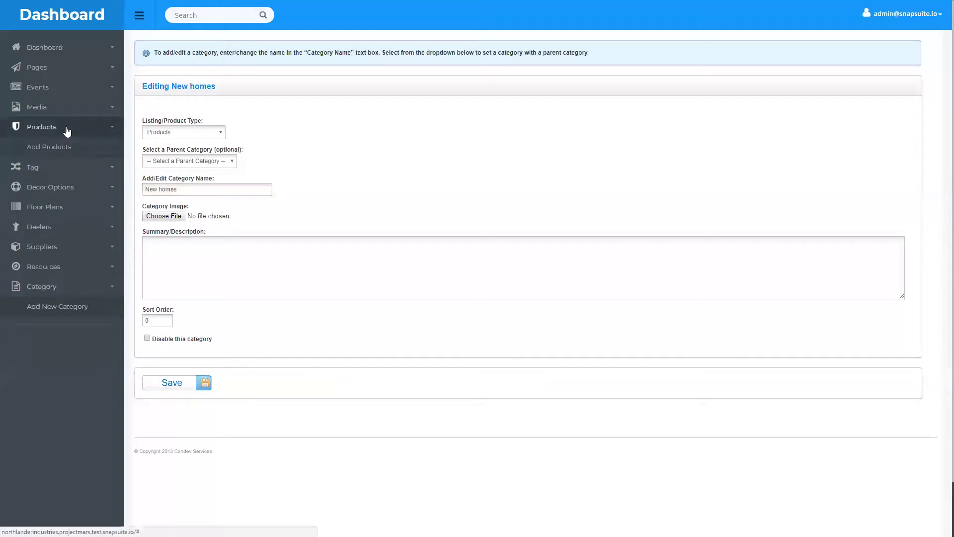
{"action": "left_click", "coordinate": [50, 166]}
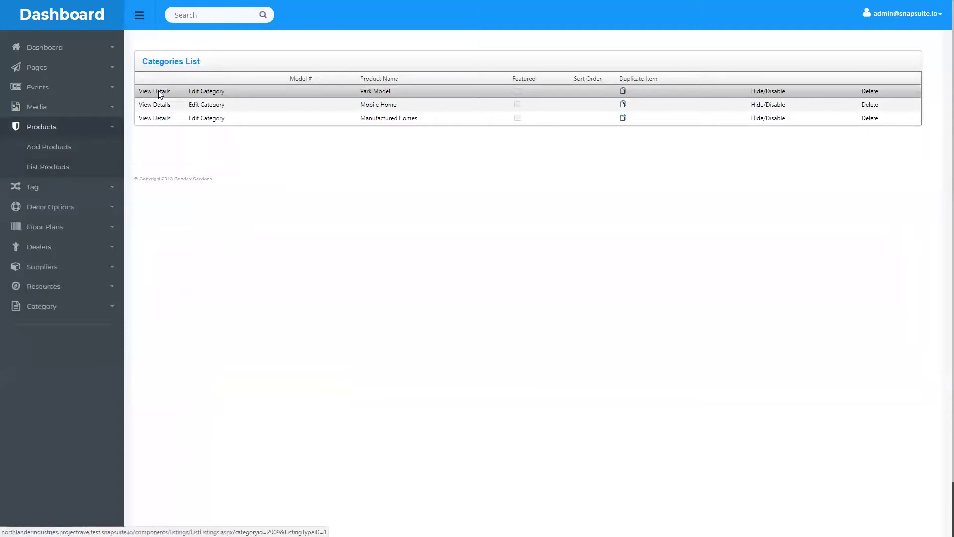
{"action": "left_click", "coordinate": [159, 94]}
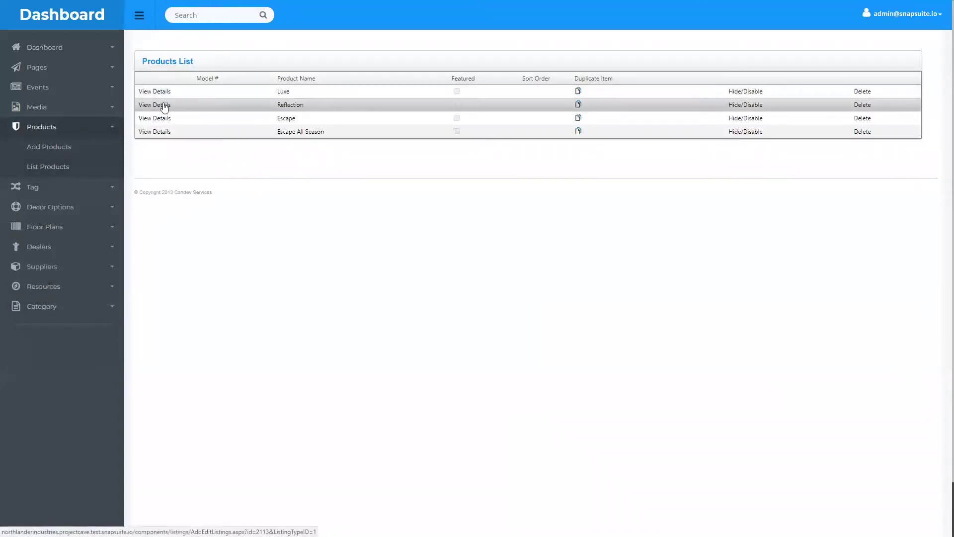
{"action": "left_click", "coordinate": [157, 92]}
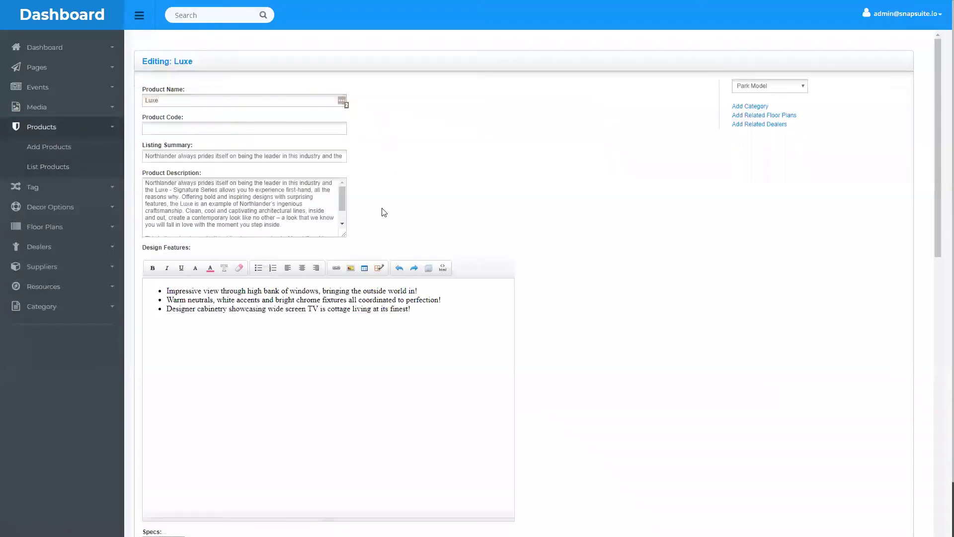
Review Luxe's category options, keeping it assigned to Park Model
{"action": "left_click", "coordinate": [758, 105]}
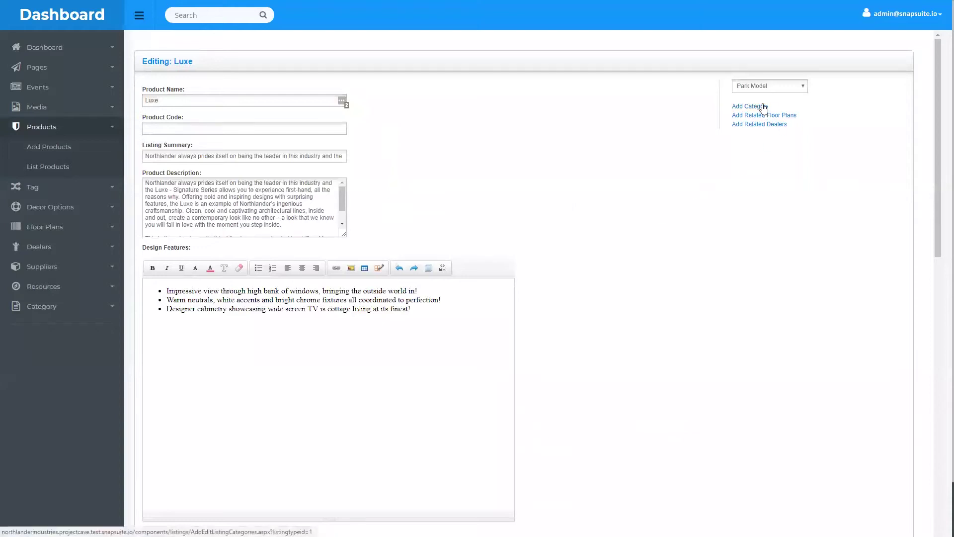
{"action": "left_click", "coordinate": [775, 88]}
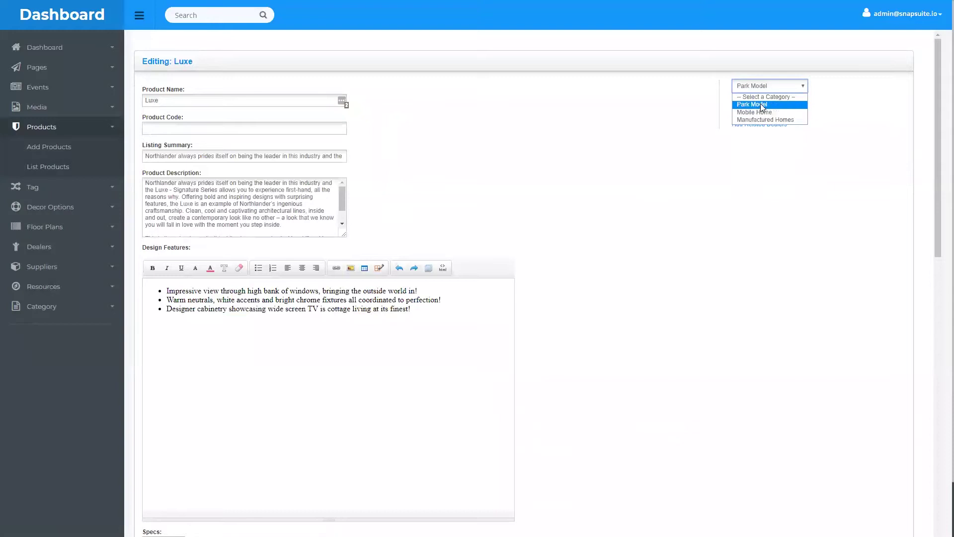
{"action": "left_click", "coordinate": [635, 105]}
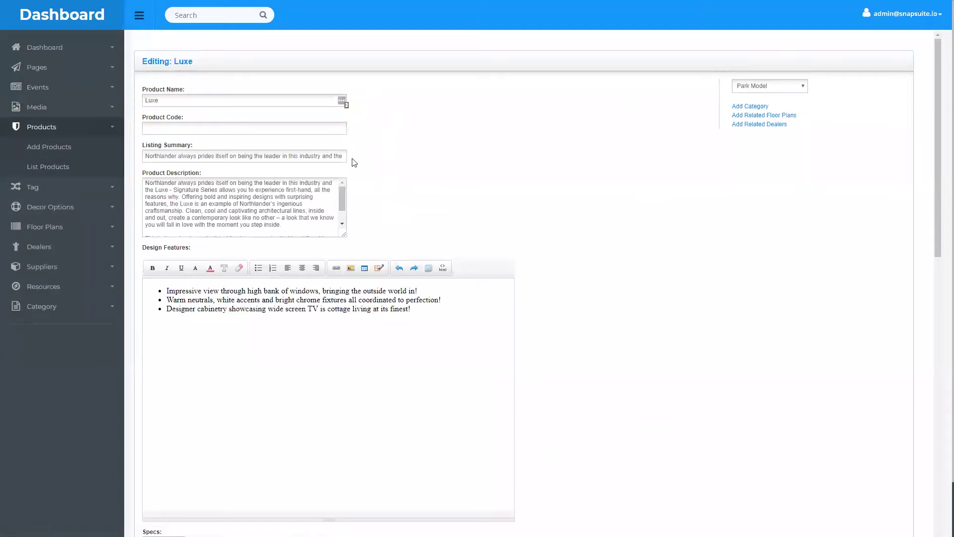
Open List Category from the sidebar's Category menu
{"action": "left_click", "coordinate": [42, 304]}
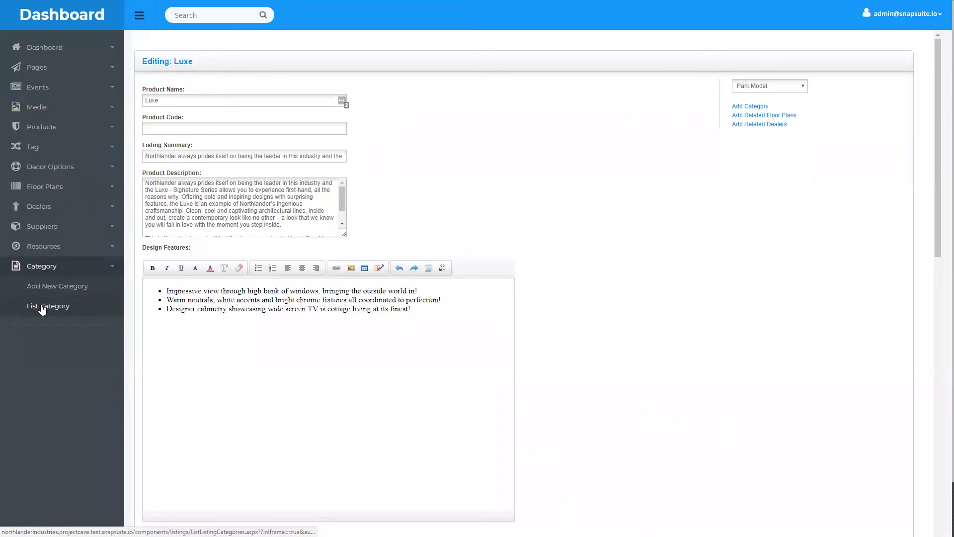
{"action": "left_click", "coordinate": [42, 307]}
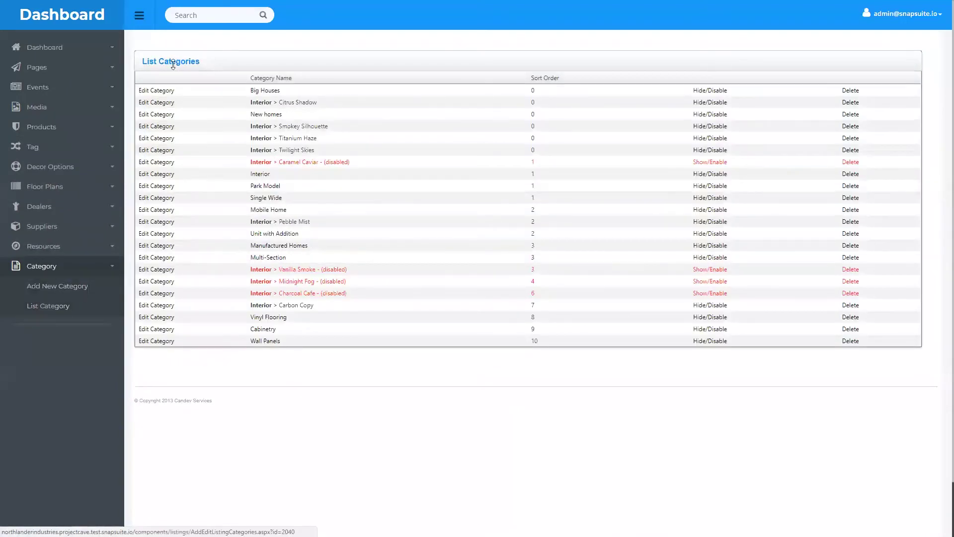